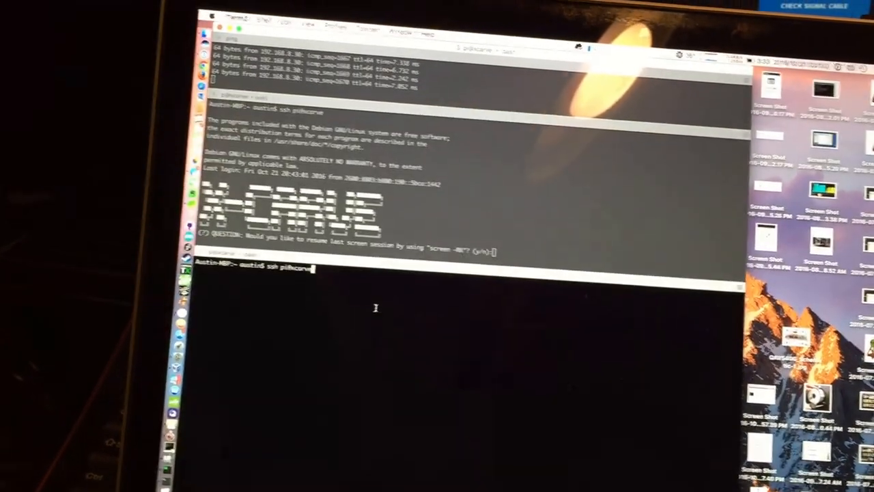
text(n)
Log into pi@xcarve from the terminal panes, declining the screen prompt, and reconnect with the recalled ssh command
key(Return)
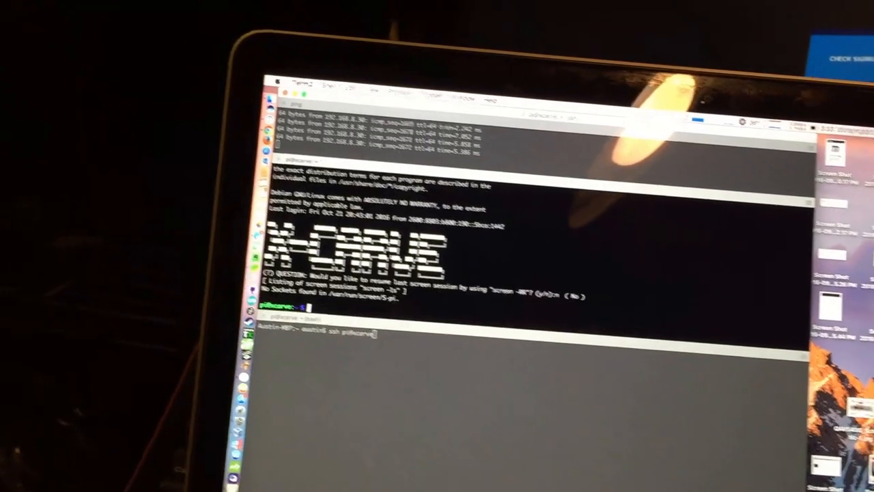
key(Return)
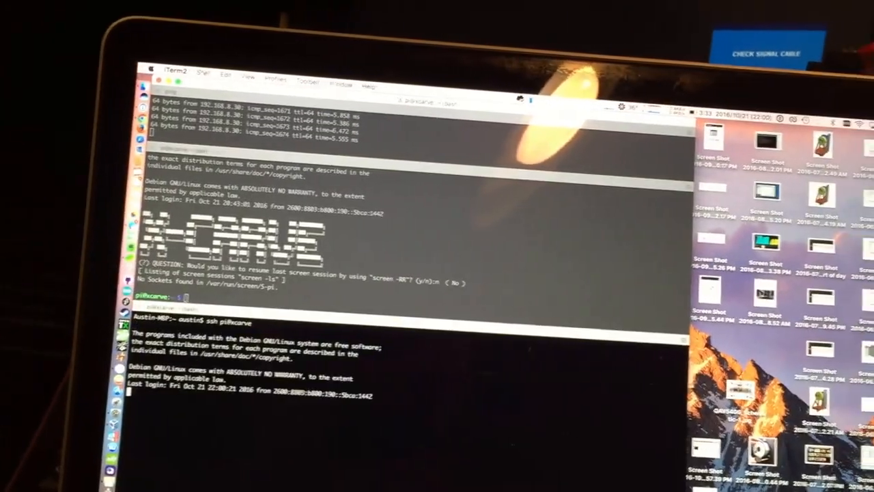
text(n)
key(Return)
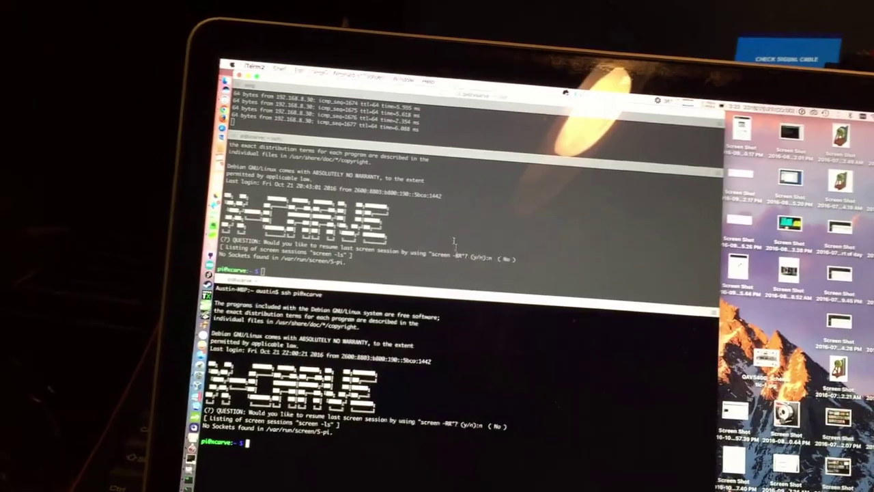
click(442, 213)
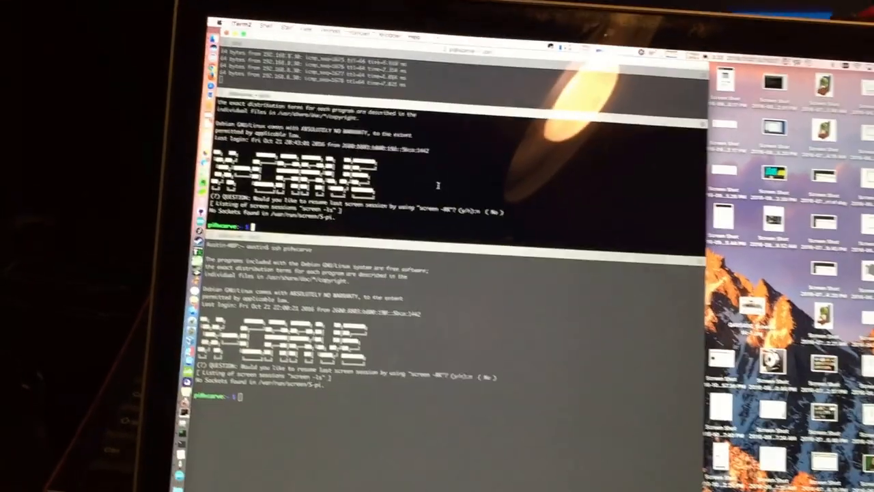
text(he)
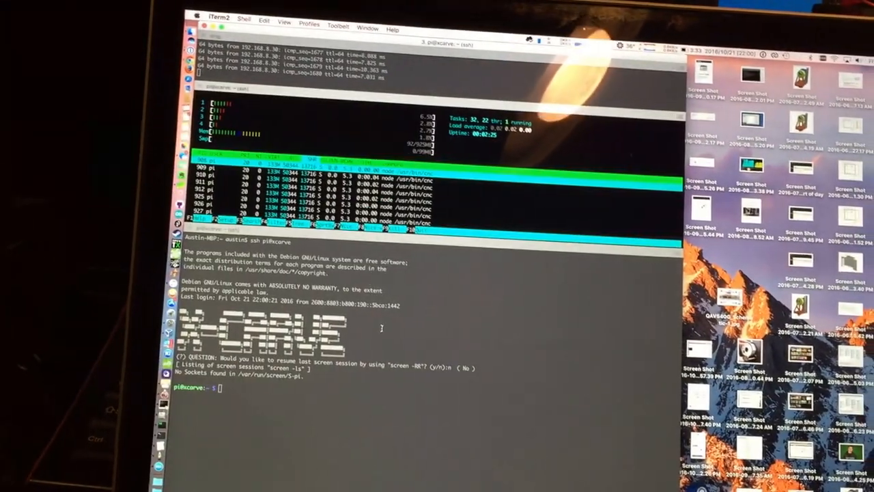
click(381, 329)
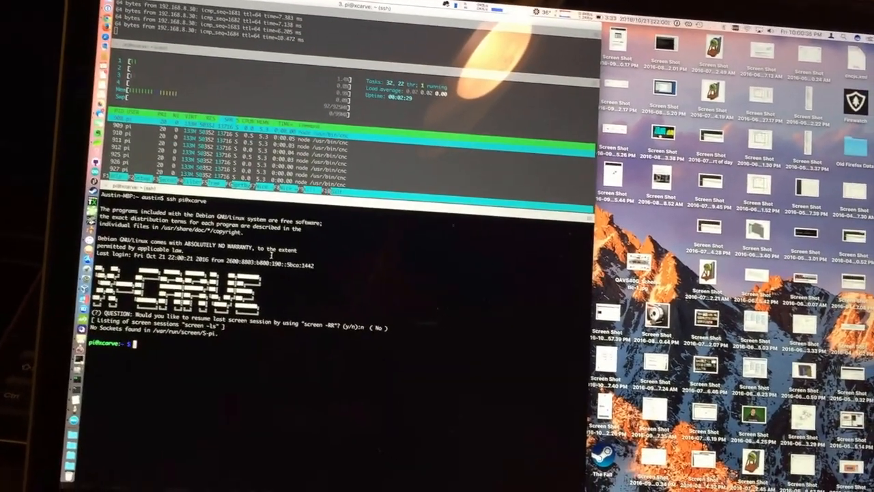
text(exit)
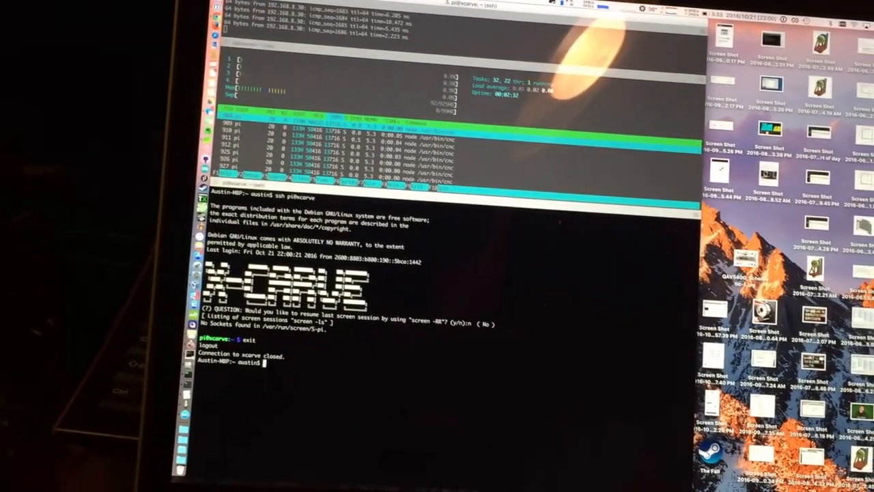
key(Up)
key(Return)
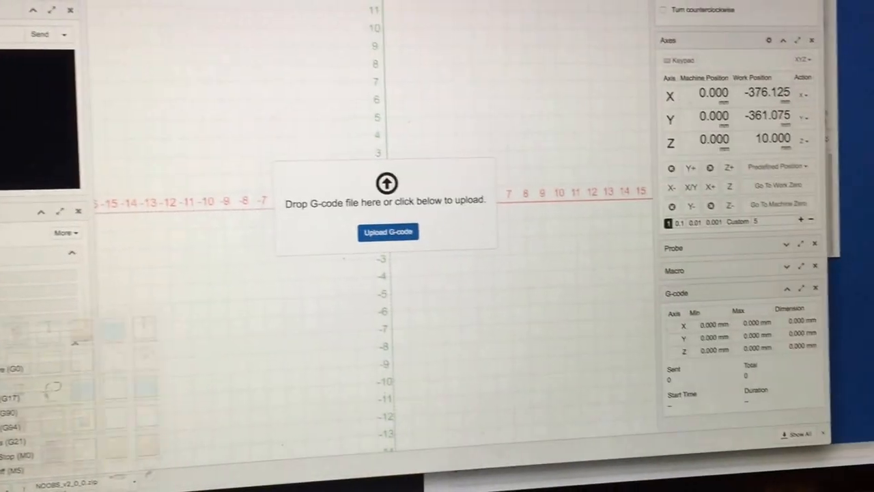
Drag a .nc file from the Downloads stack onto the 'Drop G-code file here' zone
click(461, 231)
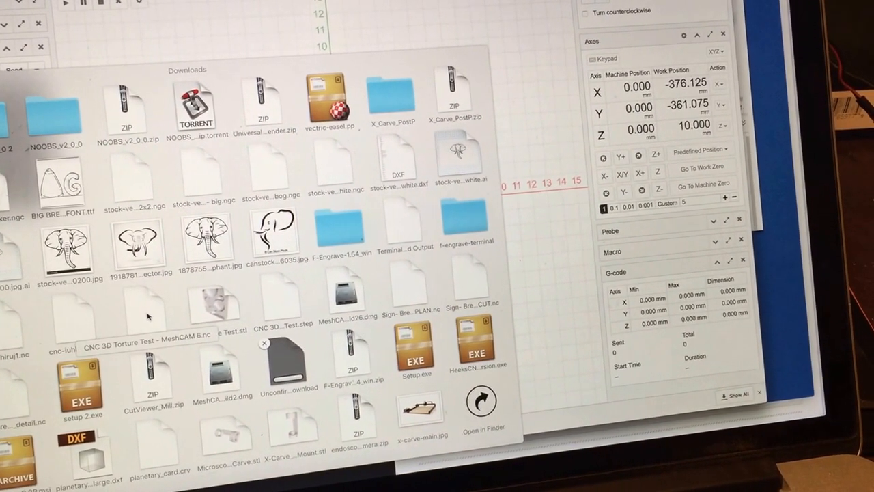
mouse_move(162, 319)
mouse_down()
mouse_move(492, 201)
mouse_move(581, 236)
mouse_up()
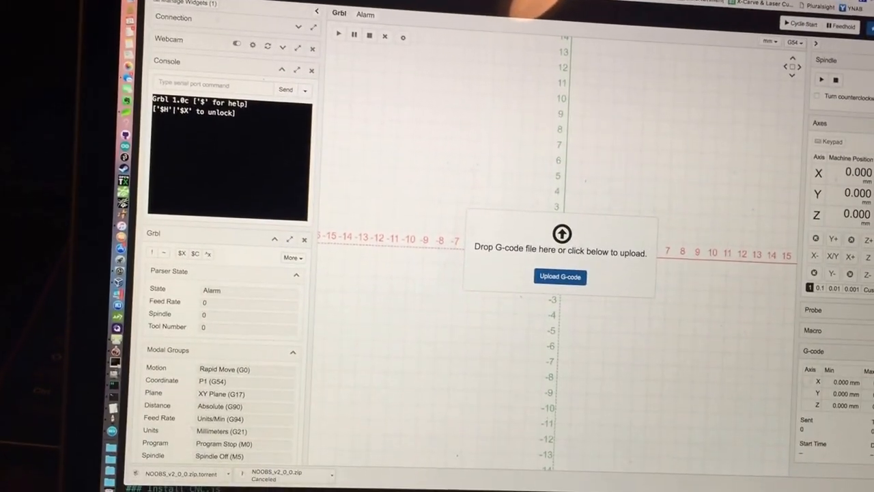
mouse_move(582, 236)
mouse_down()
mouse_move(582, 177)
mouse_move(559, 156)
mouse_move(523, 154)
mouse_up()
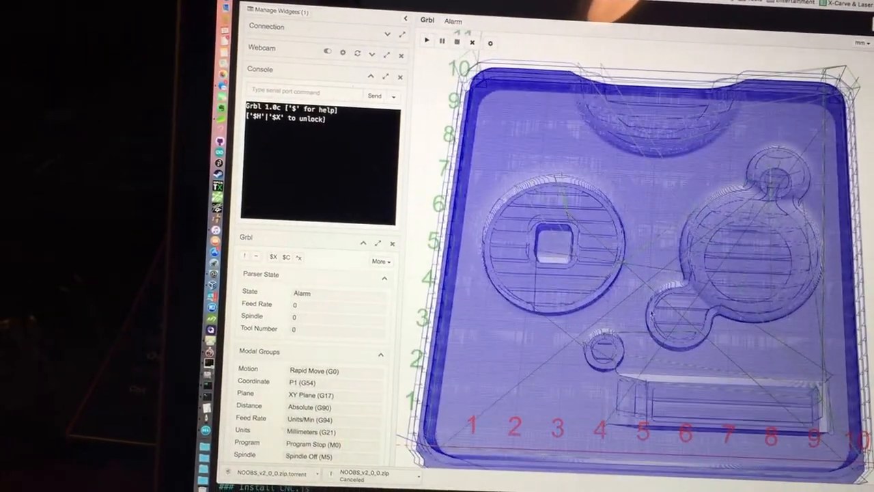
Tilt the toolpath to an oblique view and drop another Downloads file onto the 3D workspace
mouse_move(652, 311)
mouse_down()
mouse_move(694, 294)
mouse_move(659, 254)
mouse_up()
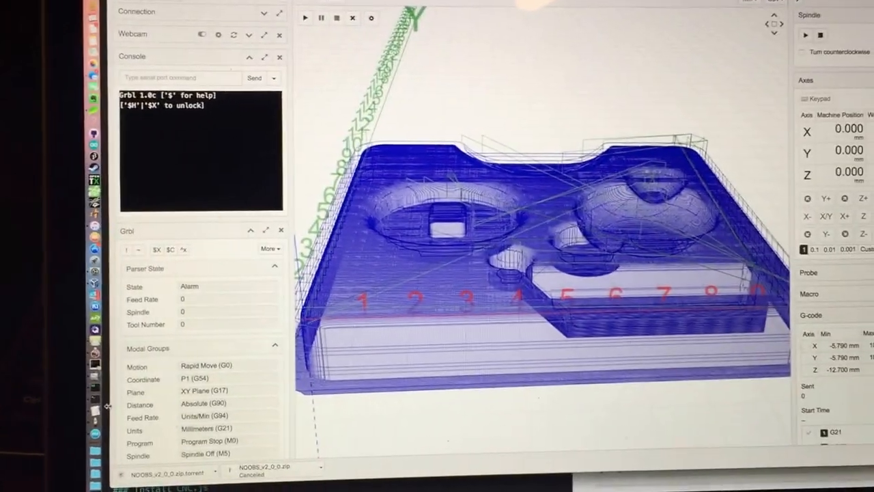
click(94, 409)
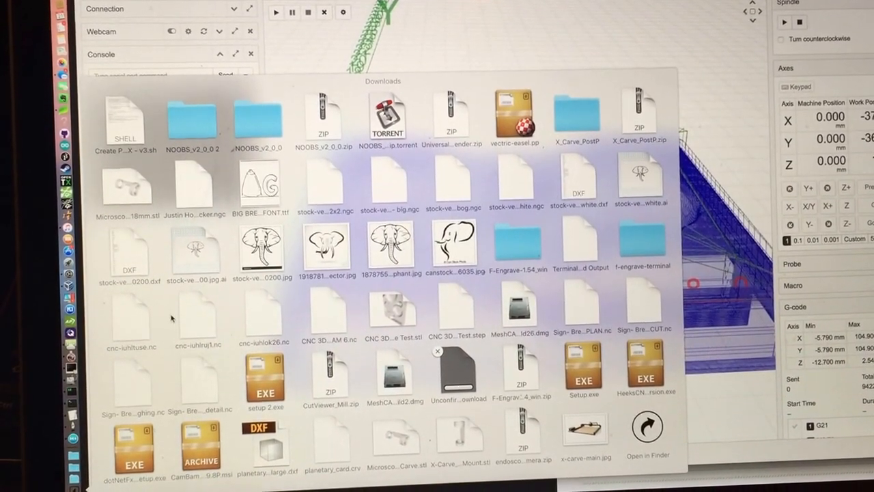
drag(269, 319, 532, 249)
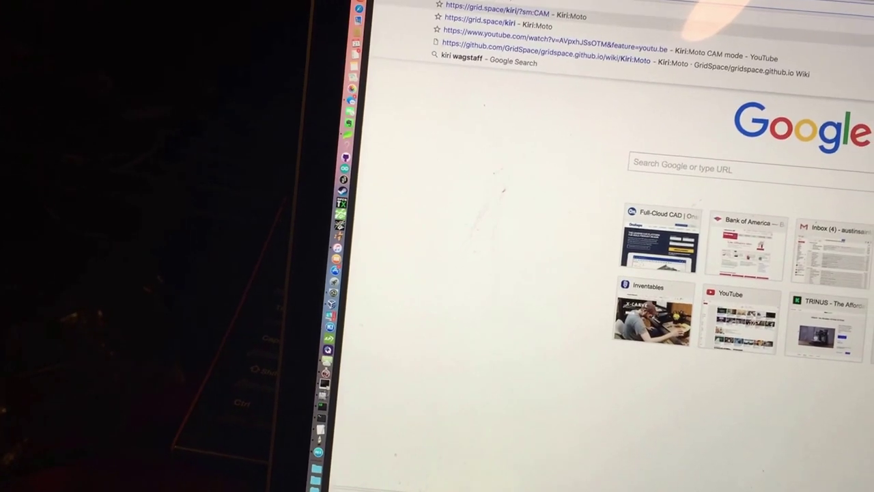
Load grid.space/kiri and slice the raised-letter model into CNC milling toolpaths
key(Return)
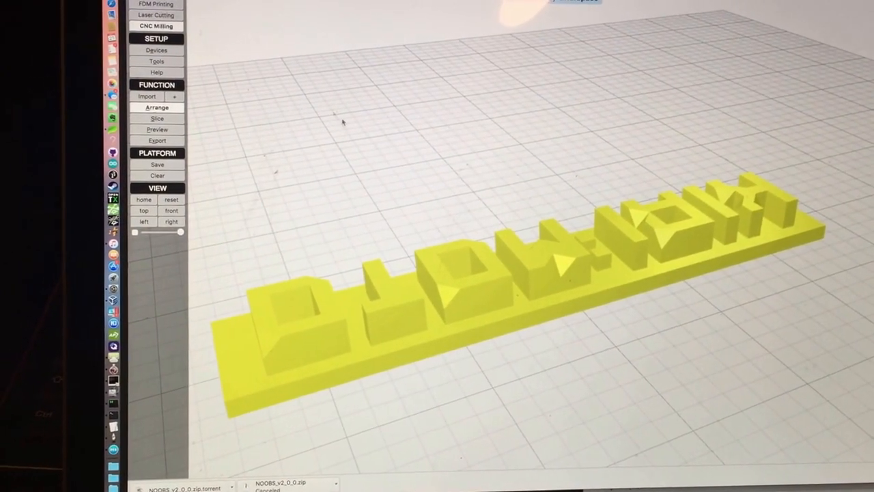
click(179, 123)
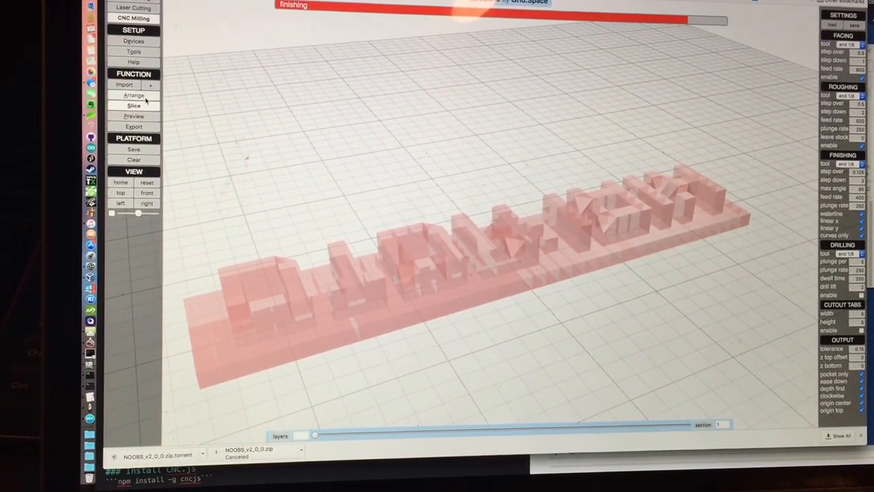
Dismiss an accidental import dialog, show the sliced layers and re-slice the lettering model
click(125, 84)
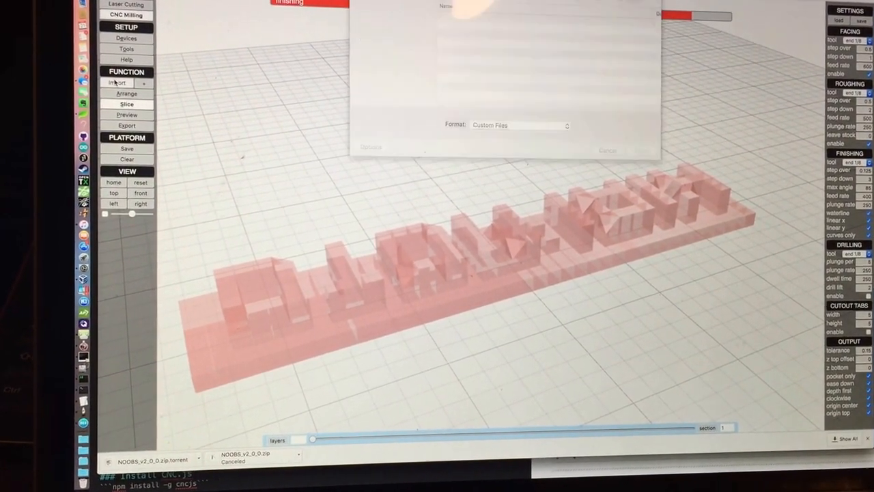
click(604, 151)
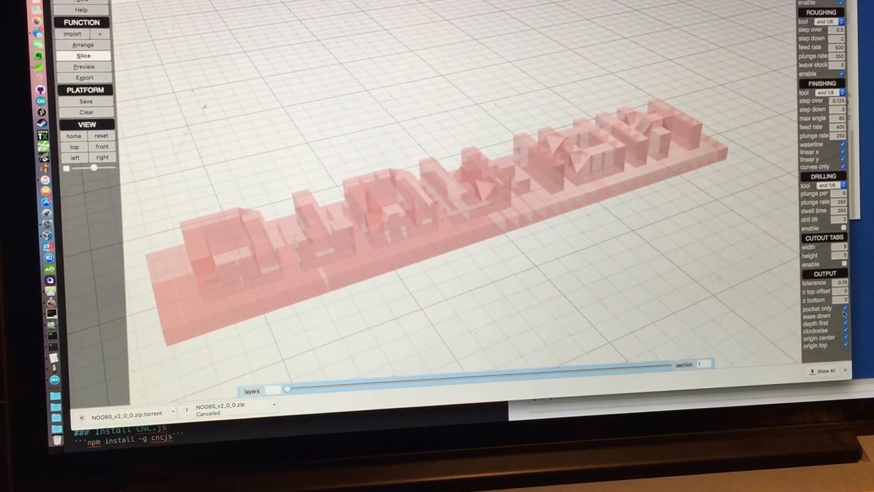
click(93, 54)
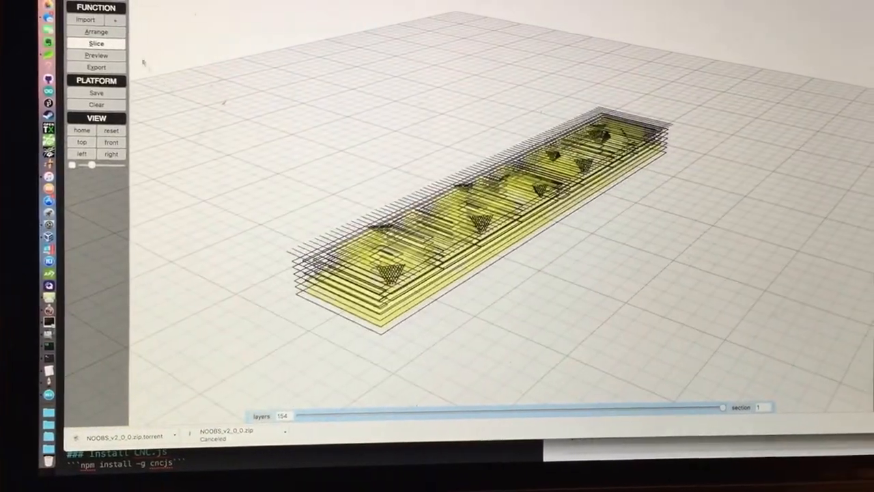
click(102, 46)
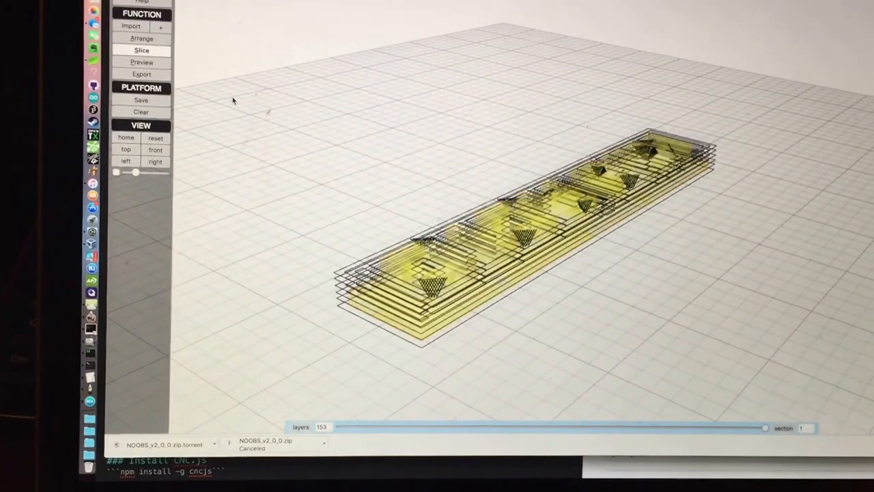
scroll(415, 200, up, 2)
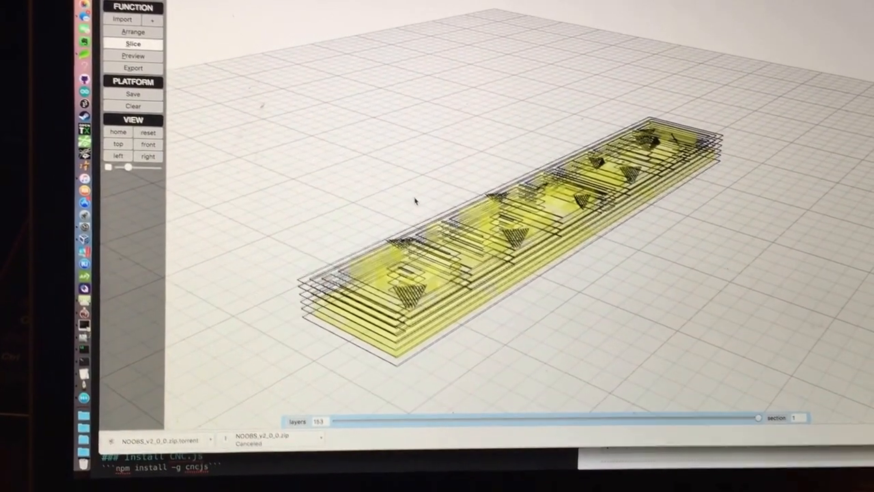
Orbit the sliced KIRI:MOTO lettering to view it from above, the front and below
drag(478, 273, 478, 205)
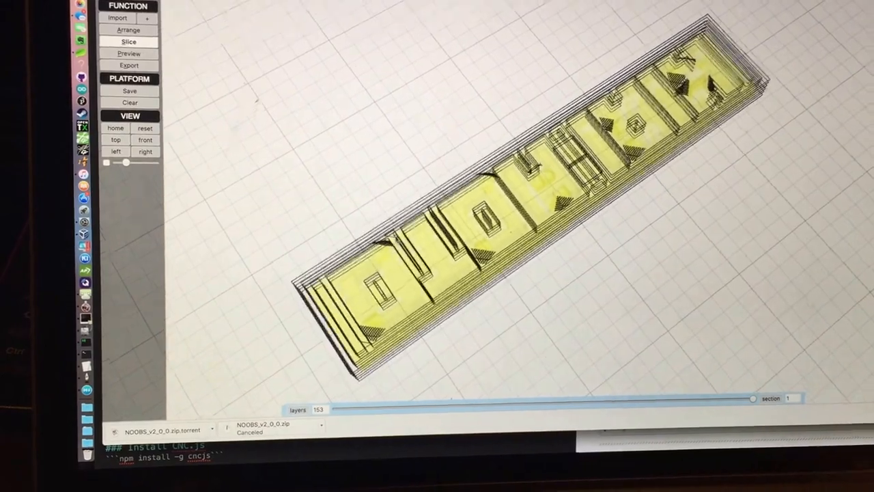
drag(546, 239, 755, 270)
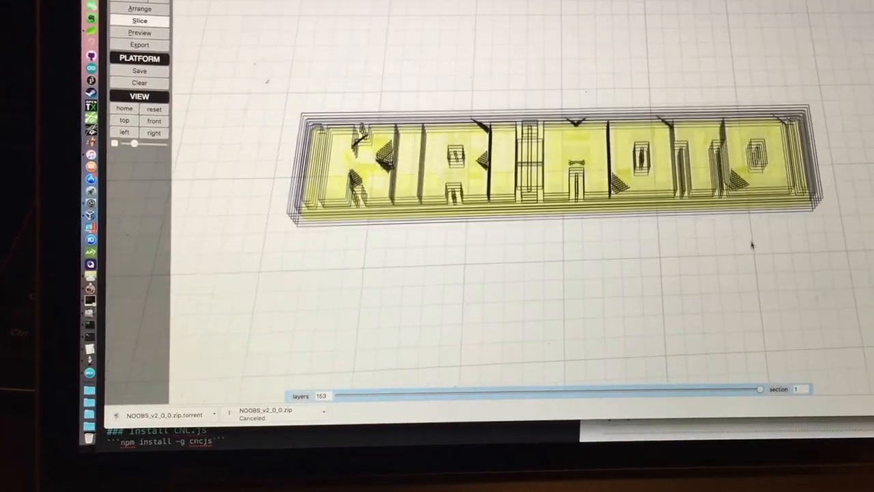
drag(533, 78, 518, 2)
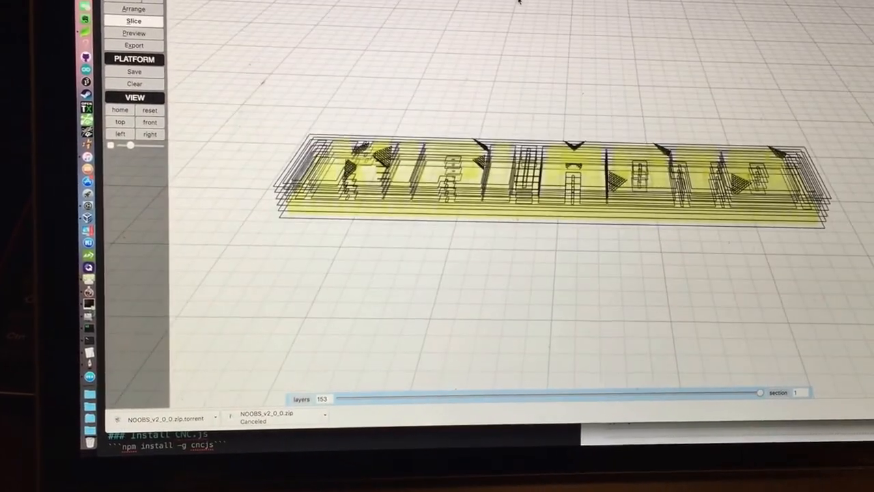
scroll(514, 98, up, 8)
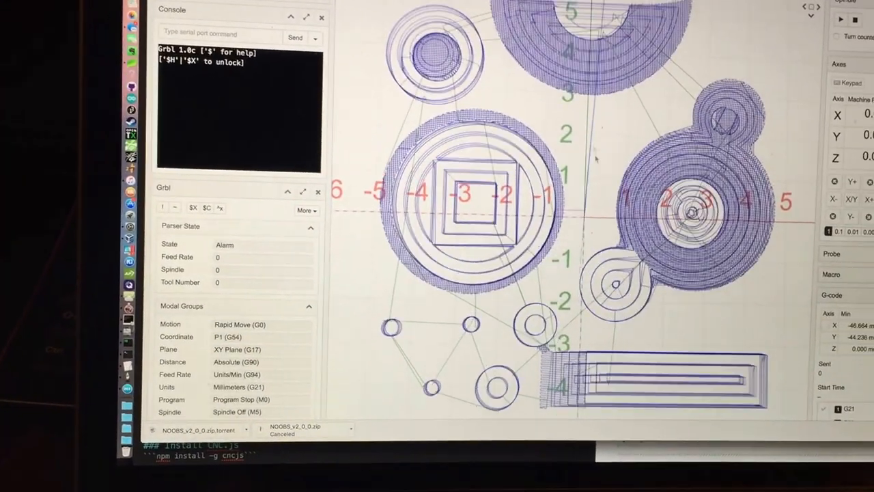
Unlock the Grbl controller ($X) so the machine leaves the Alarm state for Idle
drag(580, 205, 581, 259)
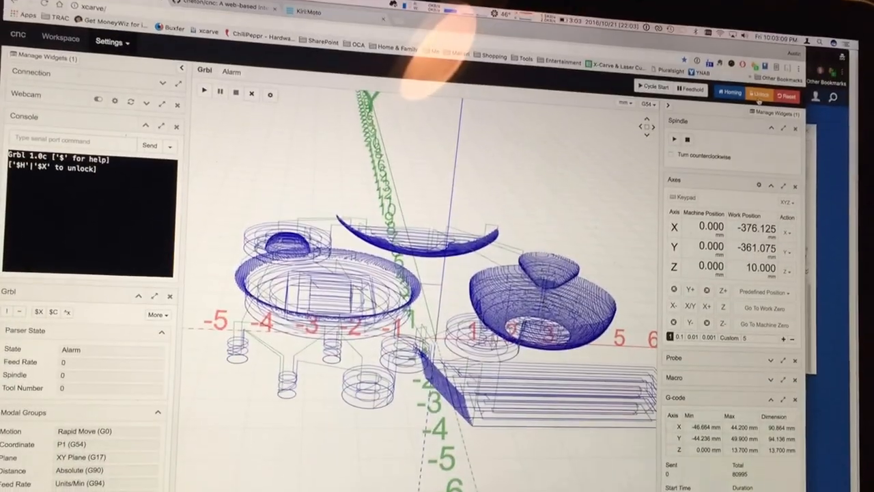
click(757, 88)
text($$)
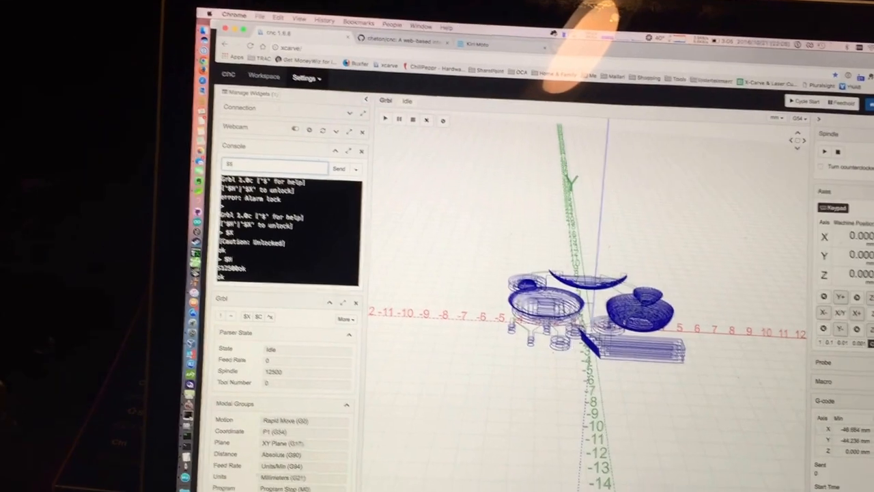
Send $$ for all Grbl settings, then show G-code Parameters and Parser State from the More menu
key(Return)
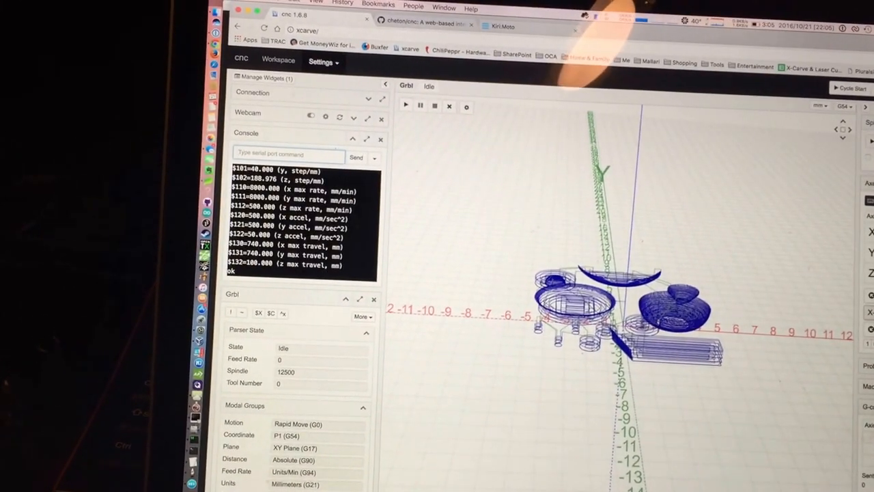
scroll(301, 218, up, 3)
scroll(300, 218, up, 3)
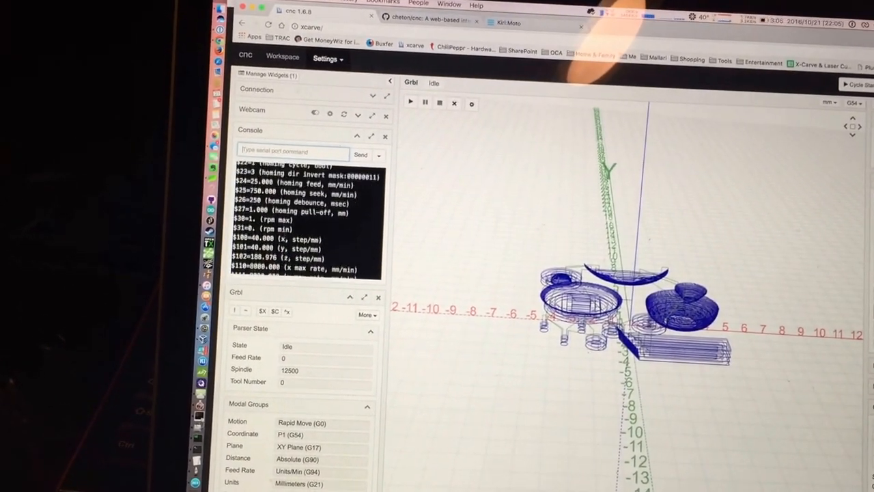
scroll(301, 219, up, 3)
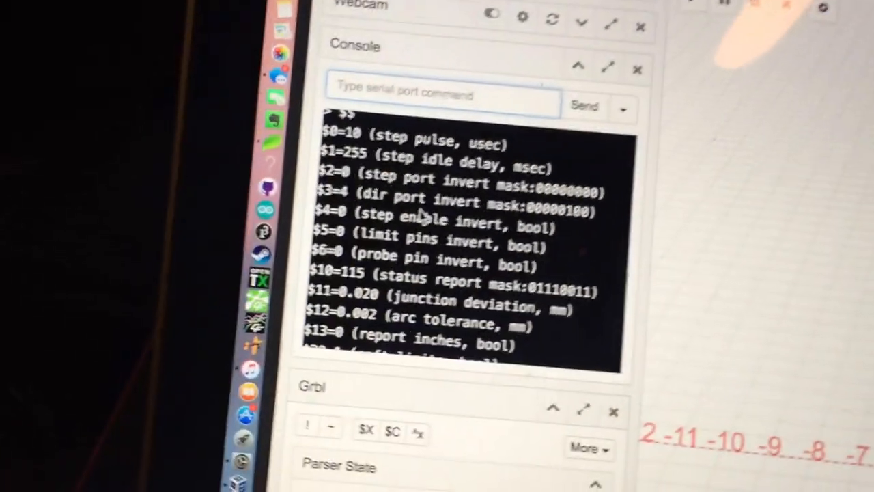
scroll(421, 215, down, 2)
scroll(424, 215, down, 2)
scroll(425, 215, down, 2)
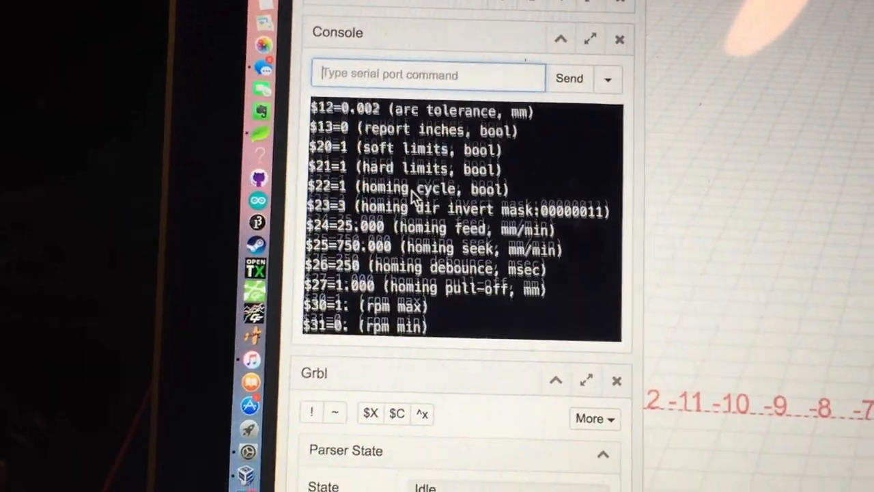
scroll(425, 215, down, 3)
scroll(425, 216, down, 2)
scroll(451, 252, down, 2)
scroll(450, 251, up, 4)
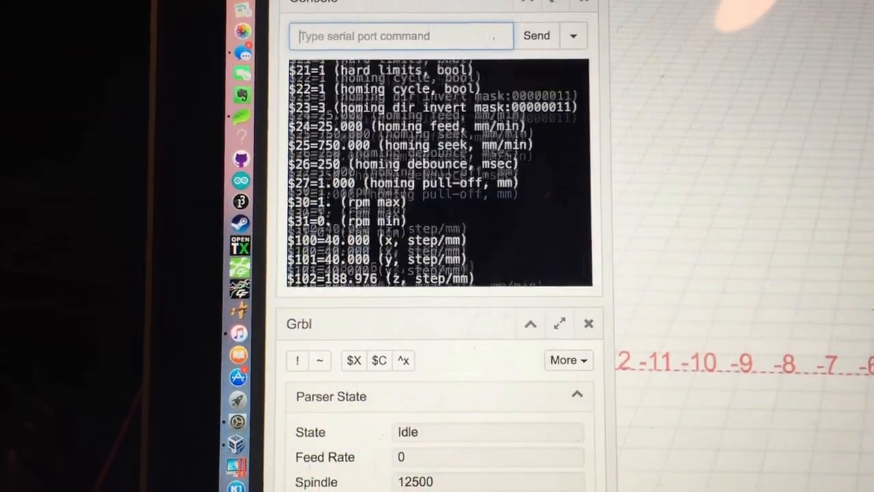
scroll(451, 251, up, 3)
scroll(450, 251, down, 1)
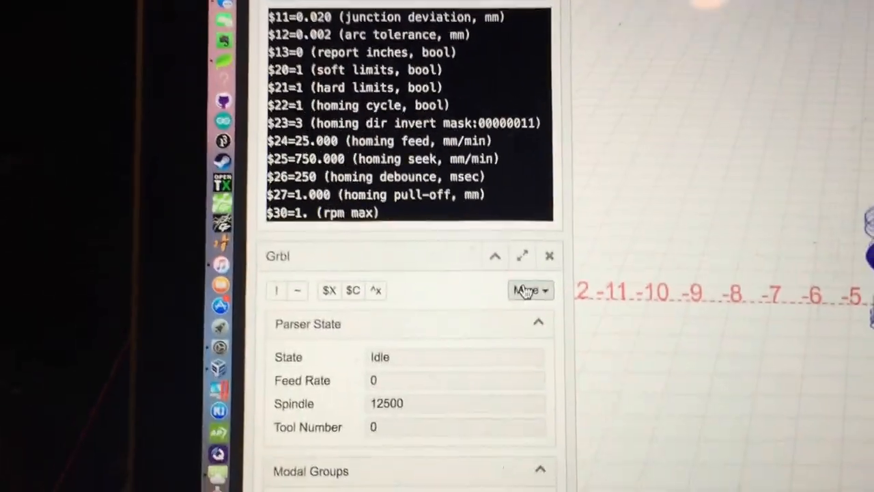
click(556, 339)
click(453, 336)
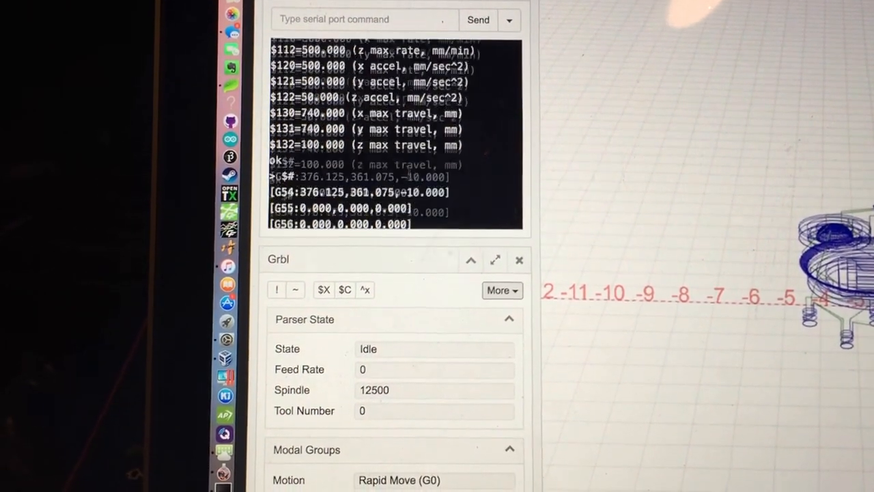
click(493, 240)
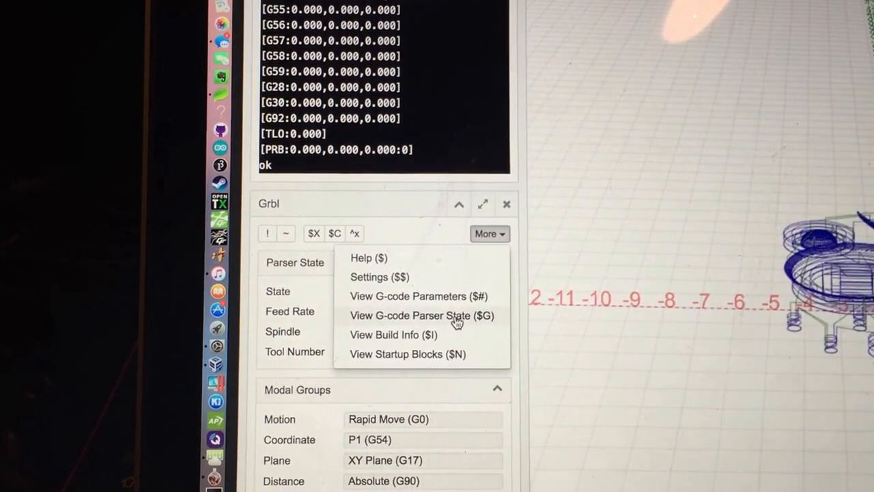
click(426, 321)
Show Build Info and Startup Blocks, highlighting the S12500 spindle value in the startup block
click(486, 230)
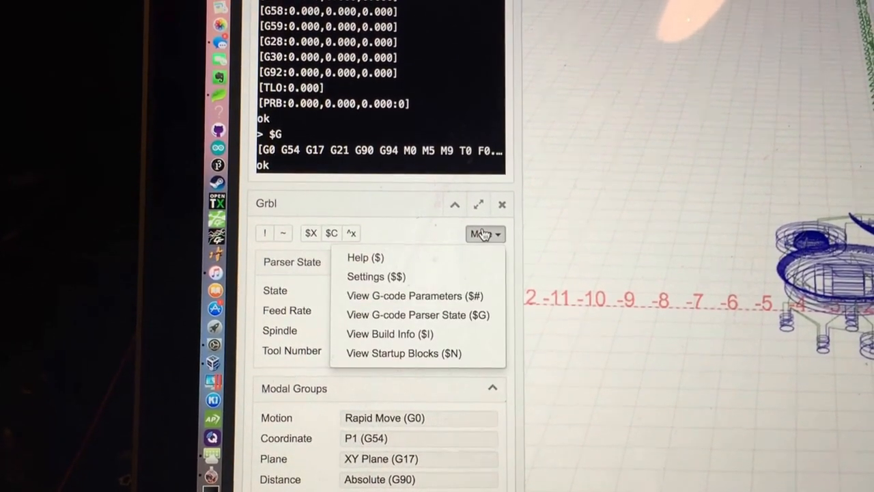
click(470, 338)
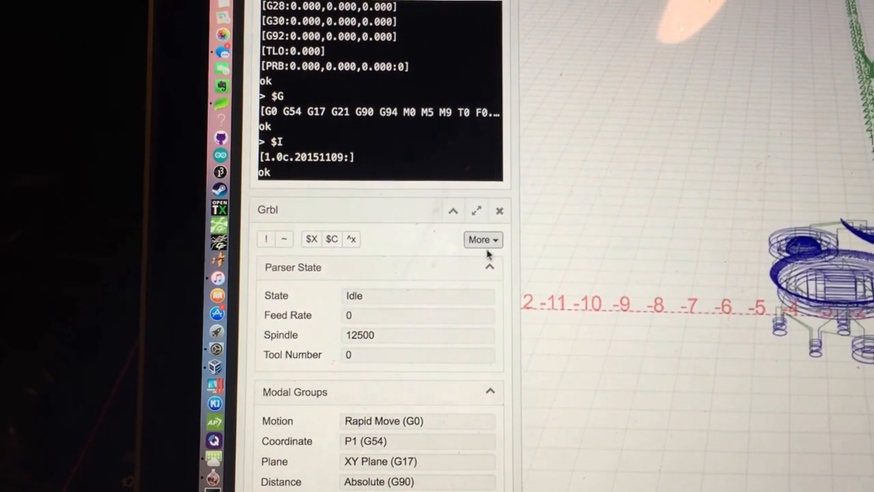
click(485, 238)
click(405, 360)
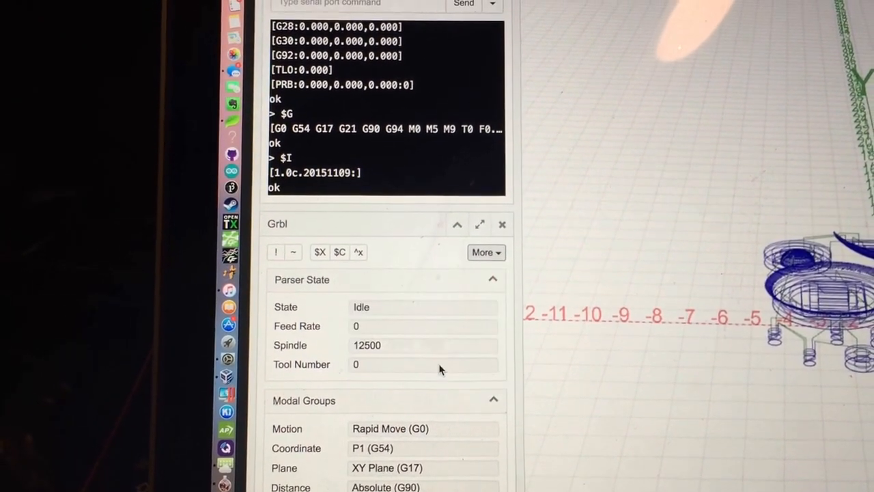
double_click(321, 171)
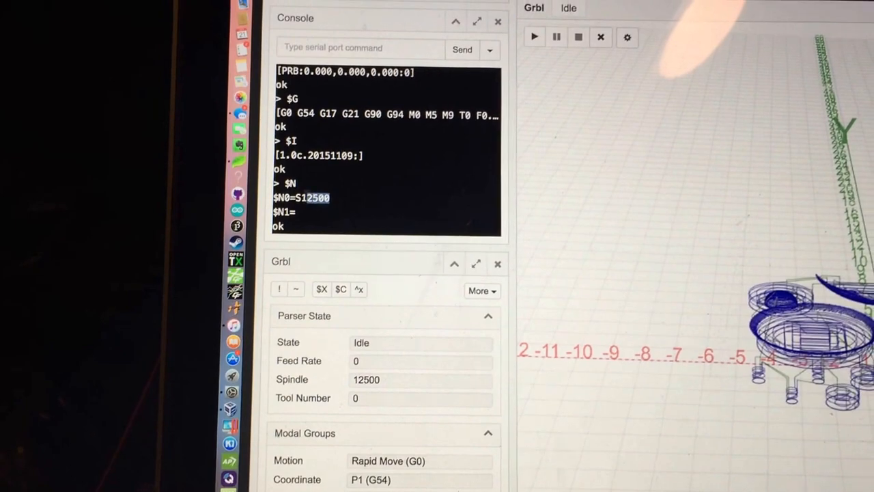
click(329, 190)
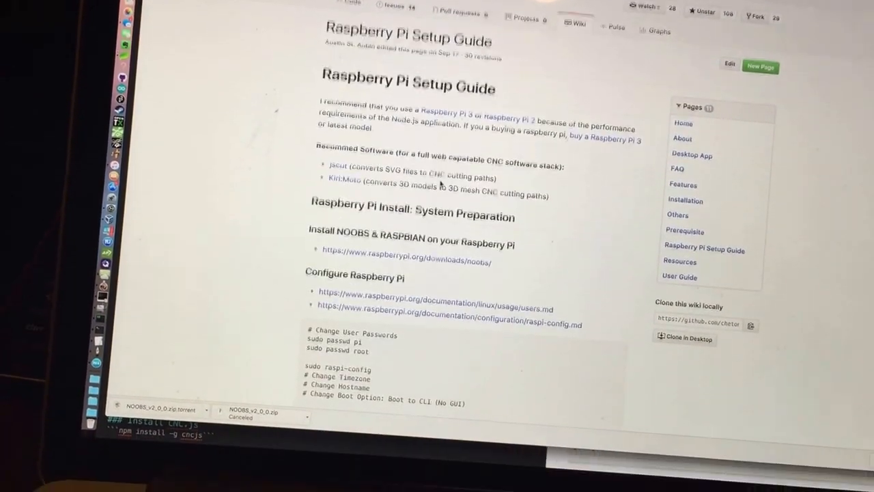
scroll(432, 243, up, 3)
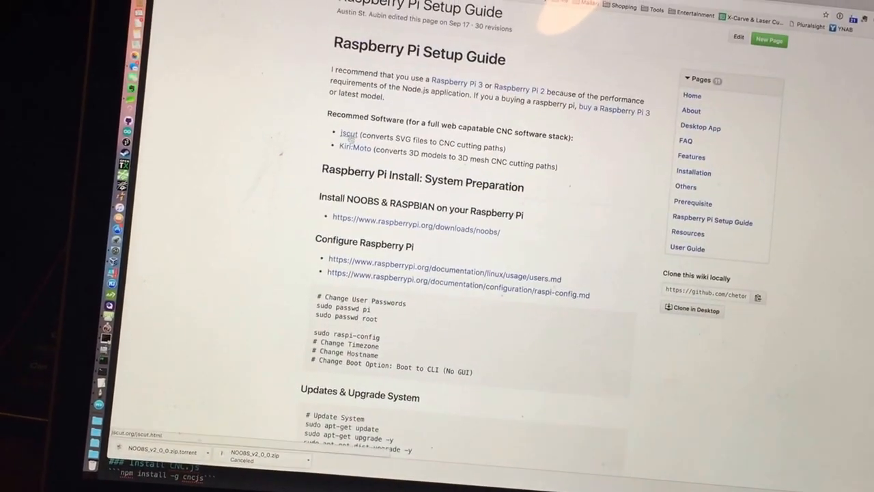
scroll(442, 192, down, 3)
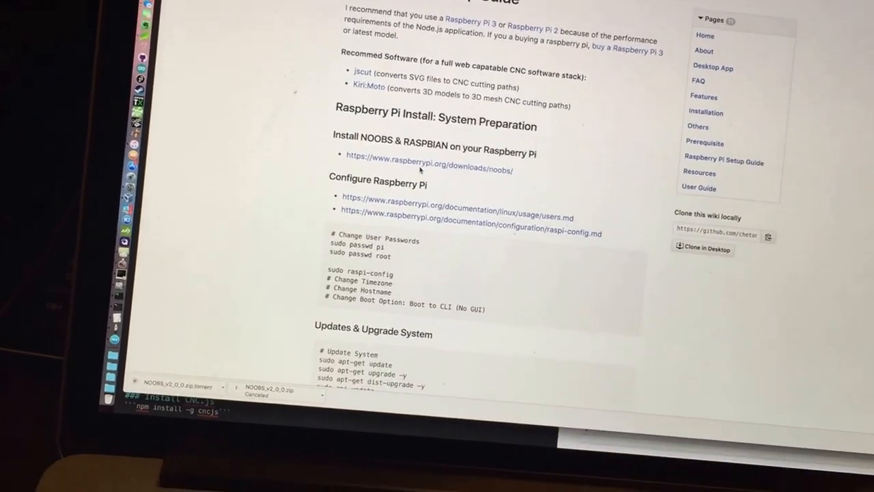
scroll(423, 178, down, 8)
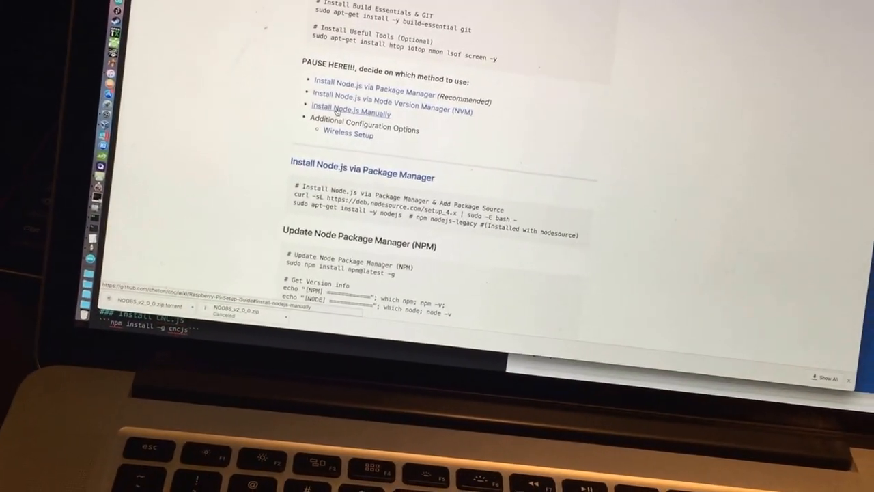
Switch from the GitHub setup guide to the terminal session on the Pi
key(super+Tab)
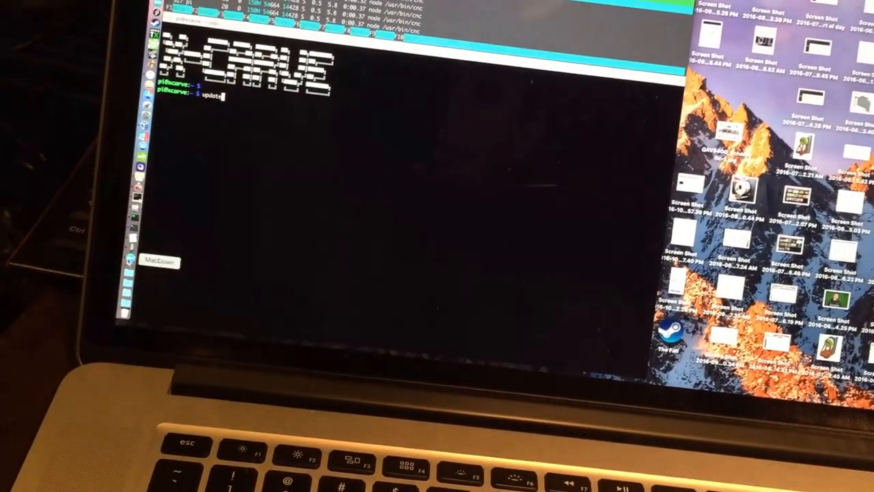
Move to the MacDown setup notes and show all open windows in Mission Control
key(ctrl+Left)
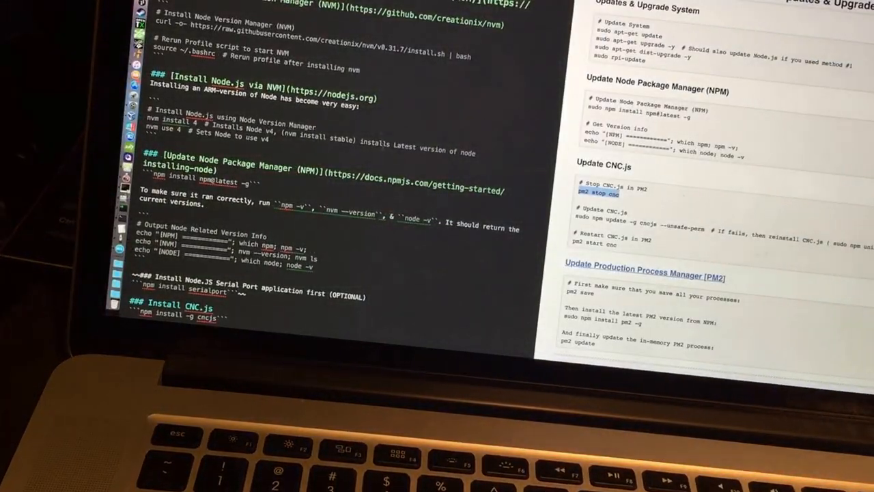
scroll(328, 171, down, 10)
scroll(328, 171, down, 5)
key(ctrl+Up)
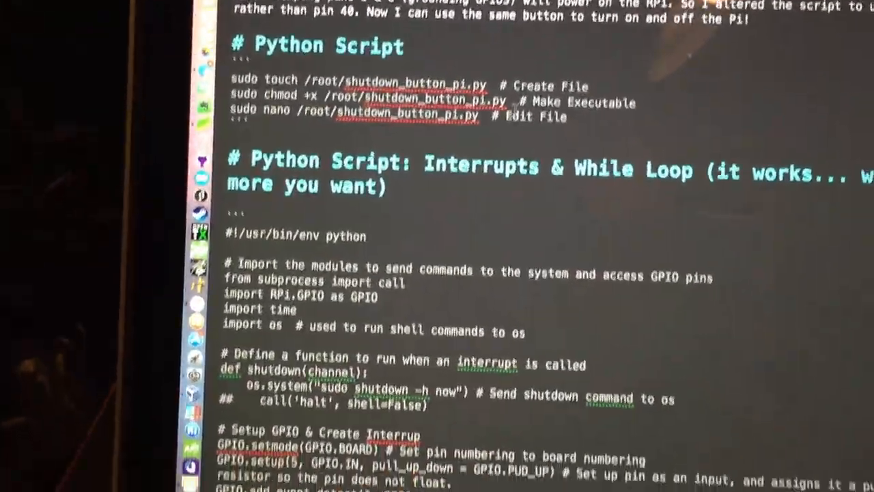
scroll(493, 183, down, 5)
scroll(493, 183, up, 5)
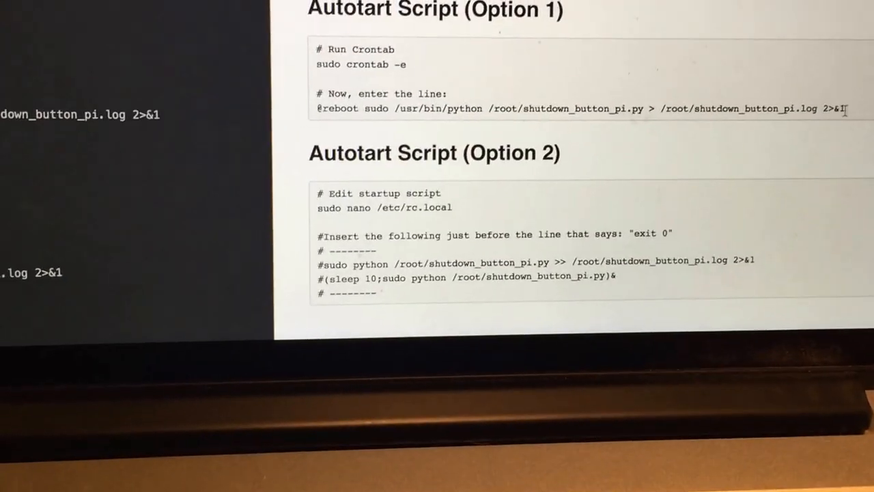
drag(849, 130, 375, 70)
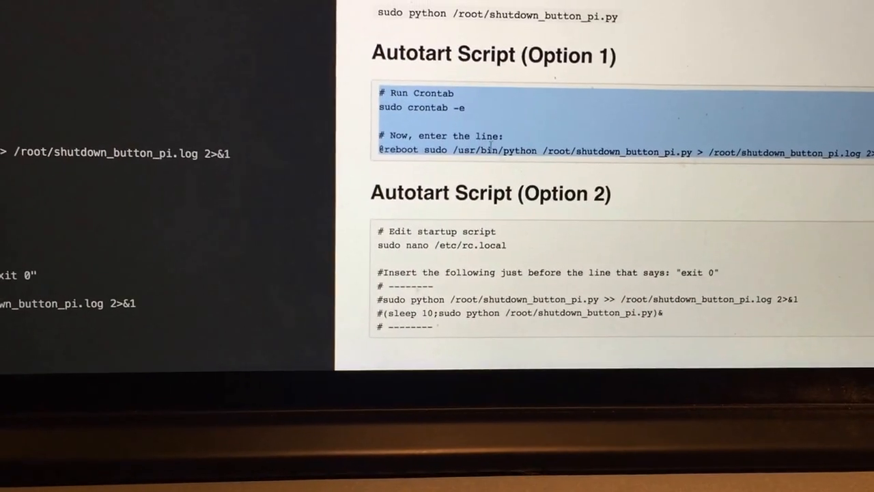
click(409, 137)
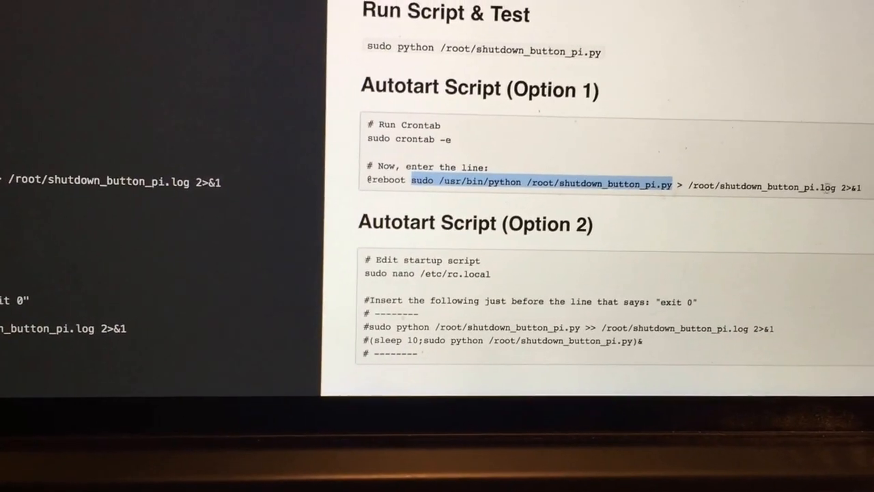
drag(862, 187, 689, 185)
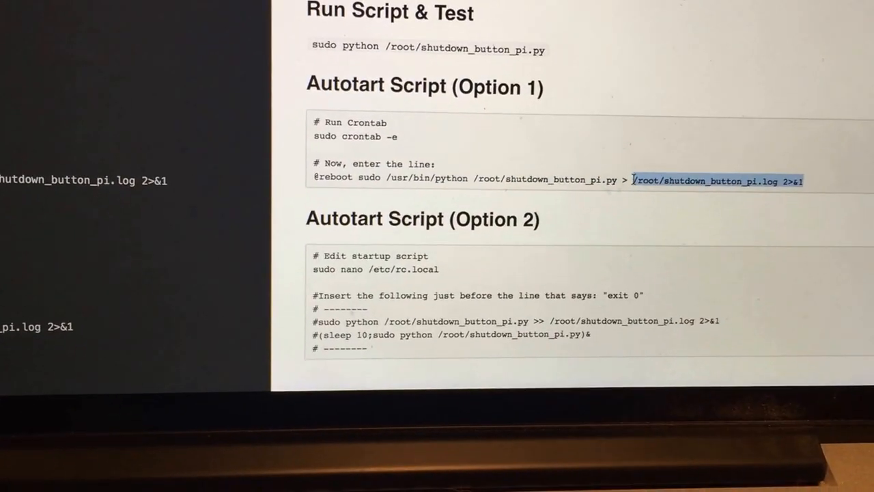
click(633, 179)
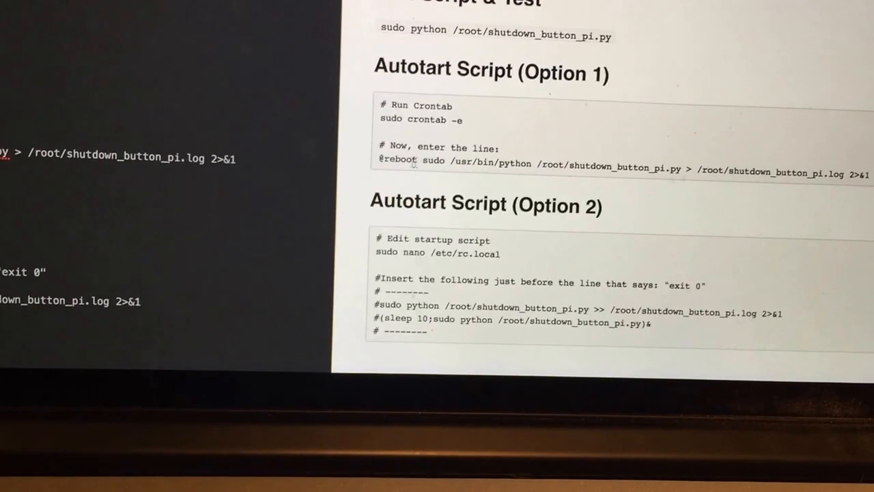
double_click(398, 159)
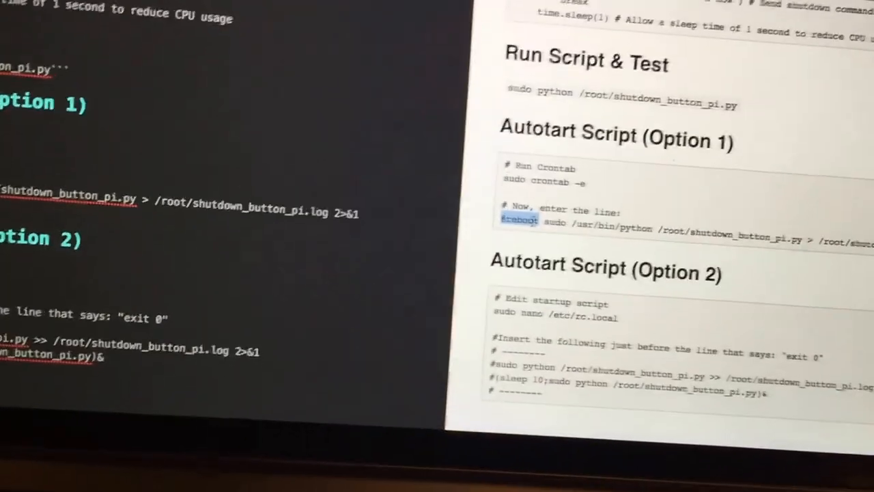
click(679, 140)
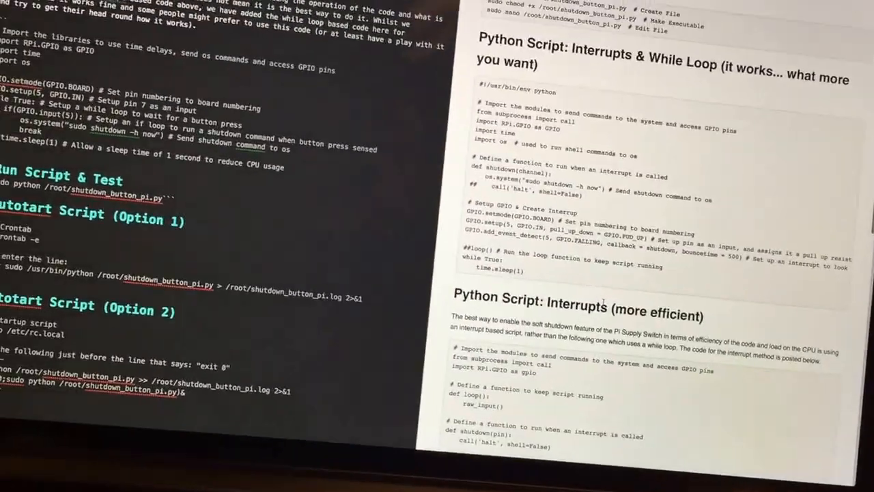
scroll(480, 205, down, 5)
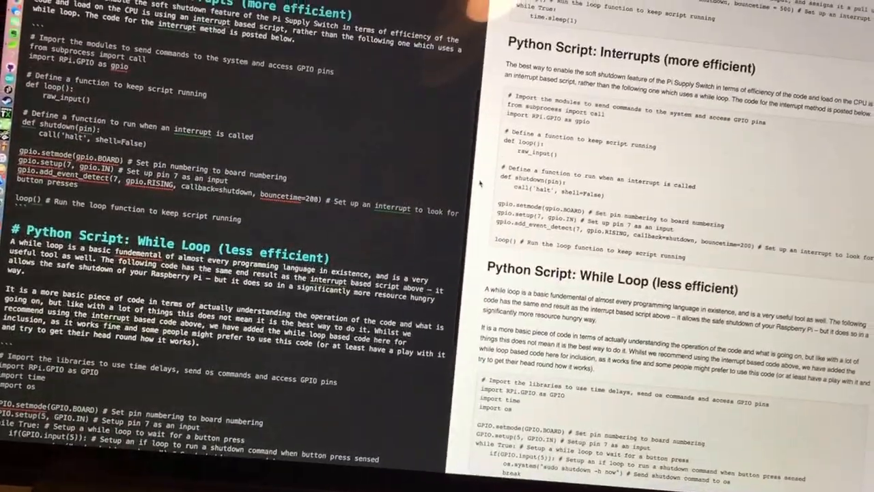
scroll(480, 183, up, 5)
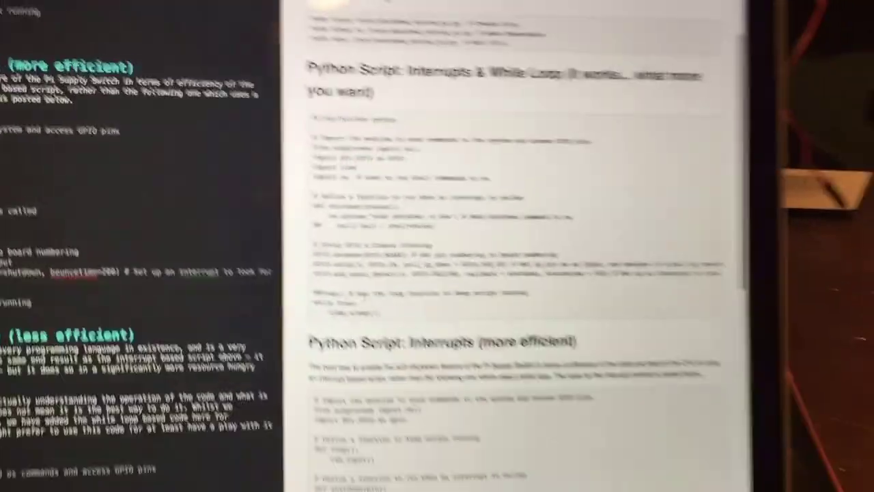
drag(539, 231, 355, 200)
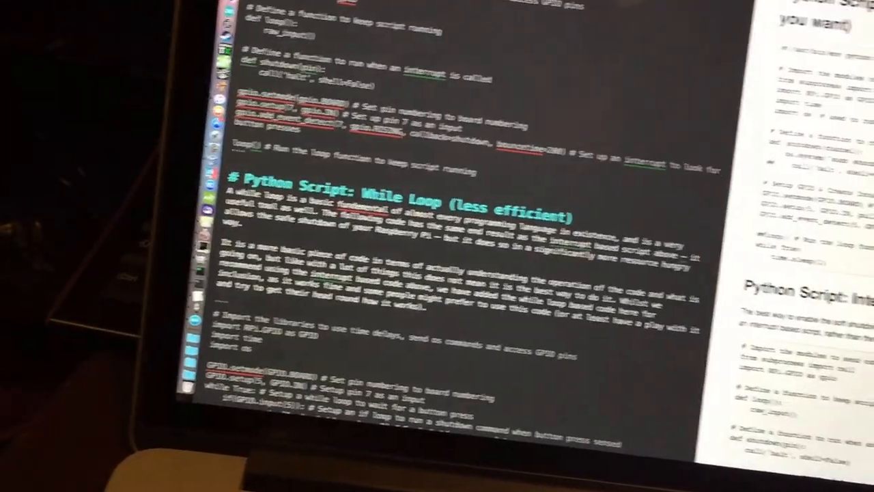
scroll(437, 246, up, 5)
scroll(437, 246, up, 2)
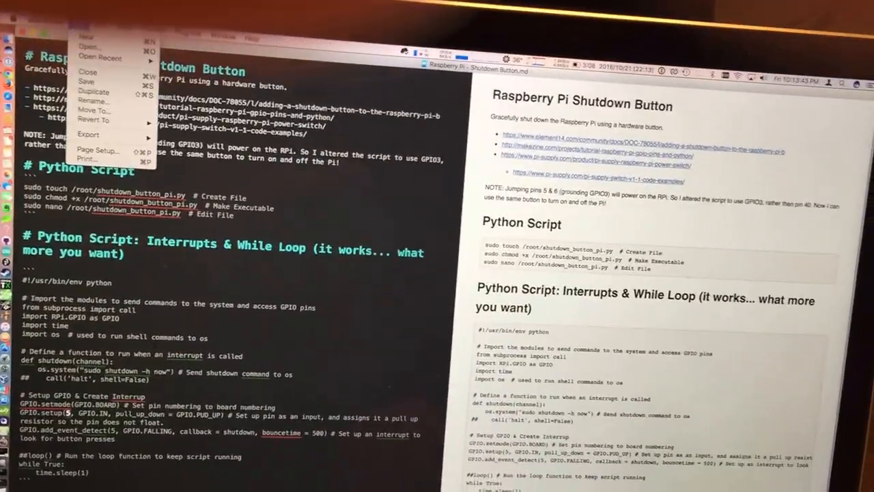
mouse_move(84, 45)
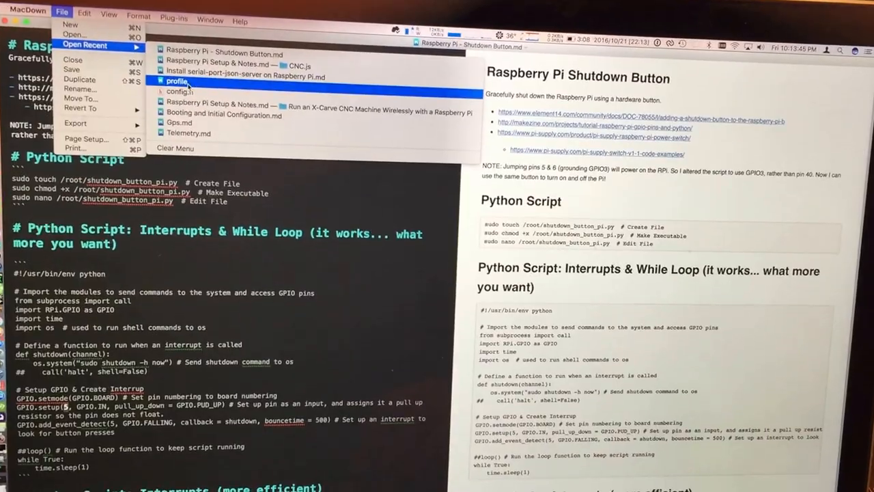
Open the 'profile' document from Open Recent and highlight its X-CARVE ASCII logo lines
click(180, 86)
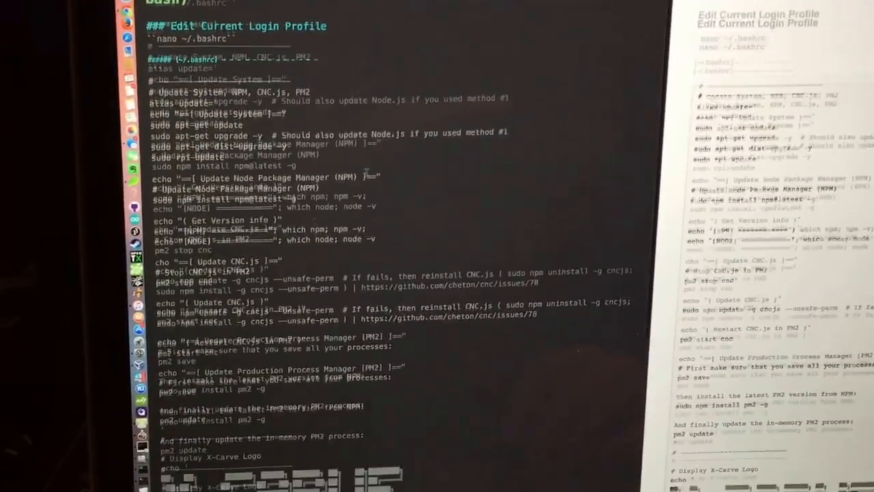
scroll(367, 176, down, 3)
scroll(325, 118, down, 3)
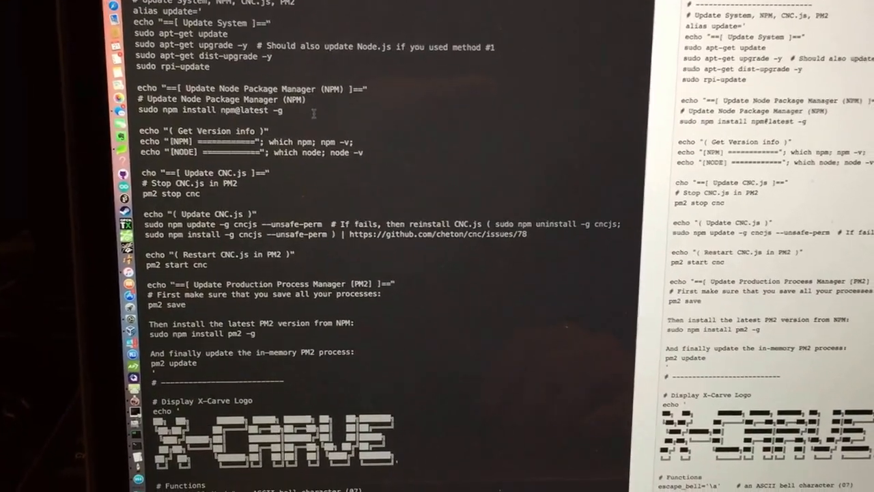
scroll(325, 117, down, 3)
scroll(321, 119, down, 2)
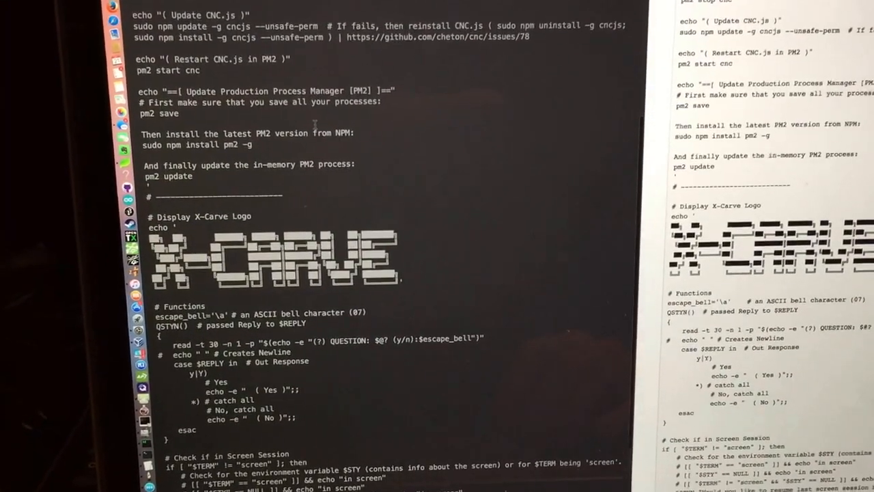
drag(442, 278, 136, 235)
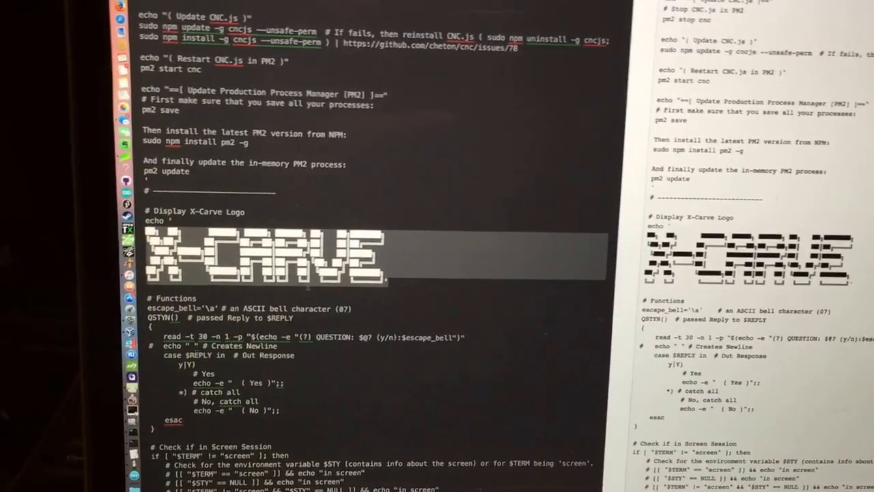
click(392, 280)
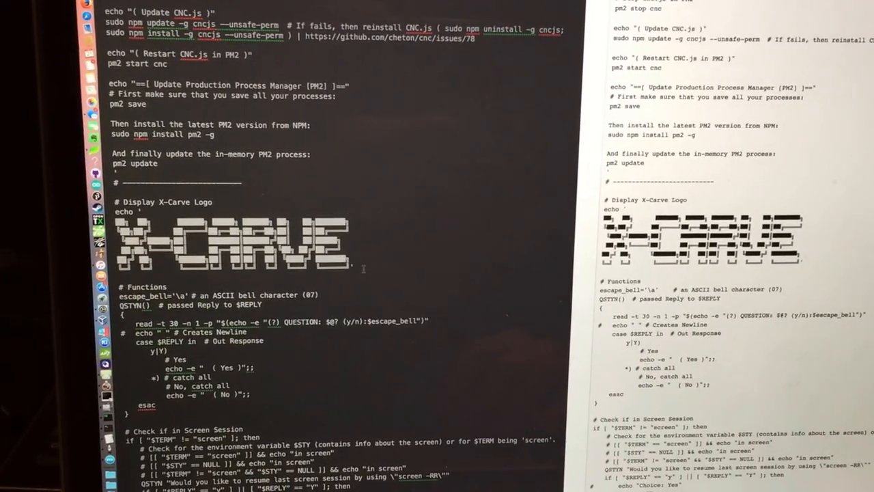
drag(355, 266, 119, 222)
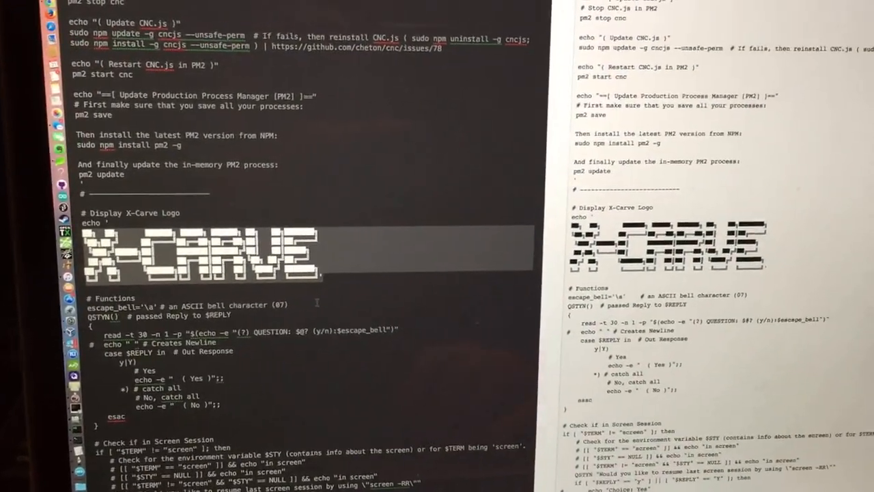
scroll(317, 303, down, 5)
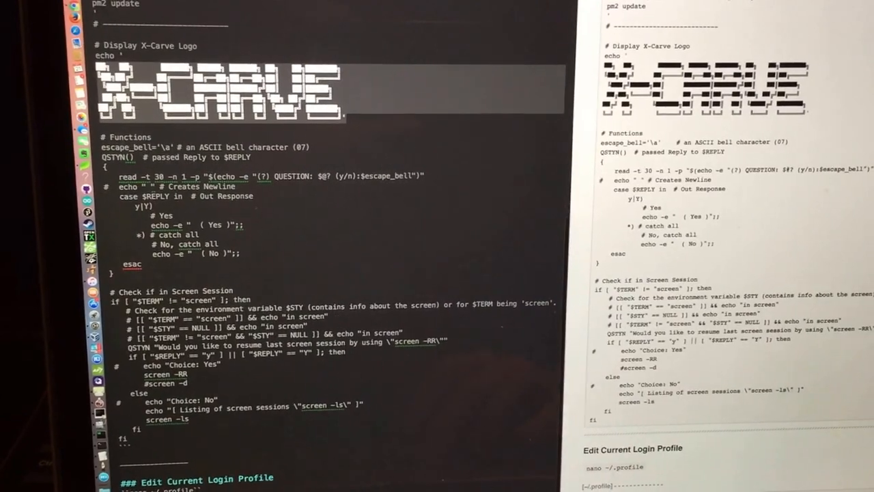
drag(101, 134, 221, 424)
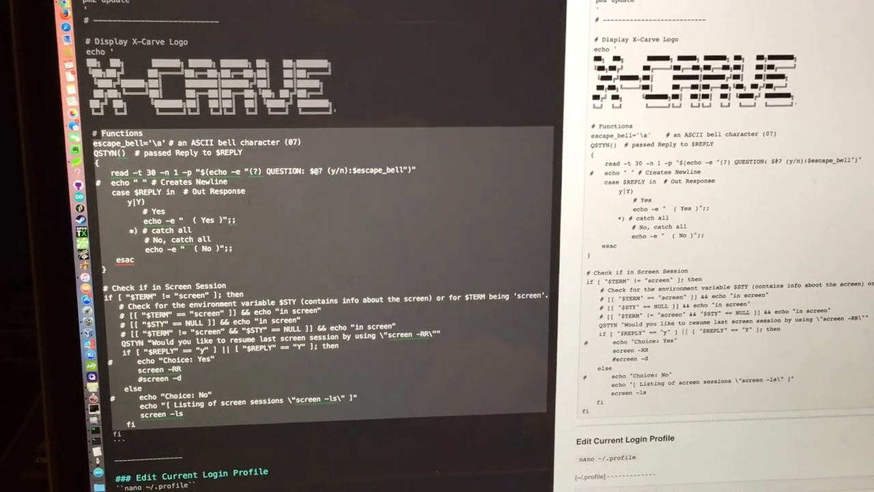
click(218, 312)
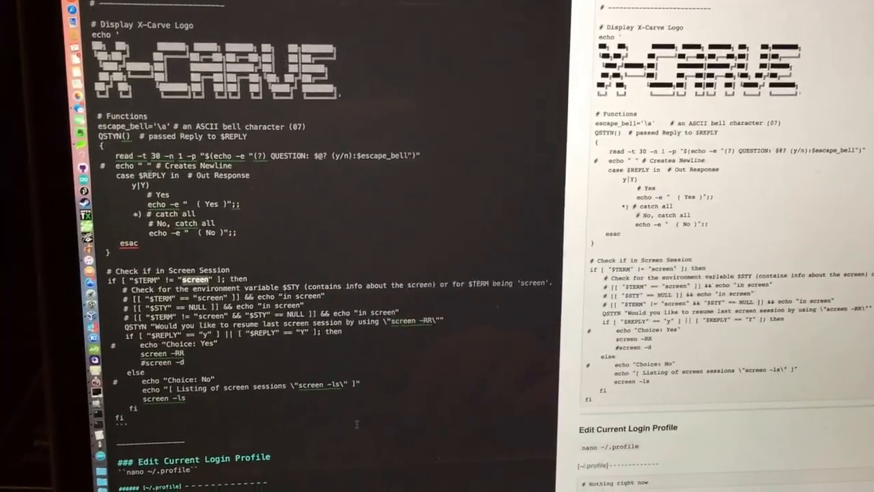
scroll(307, 246, up, 10)
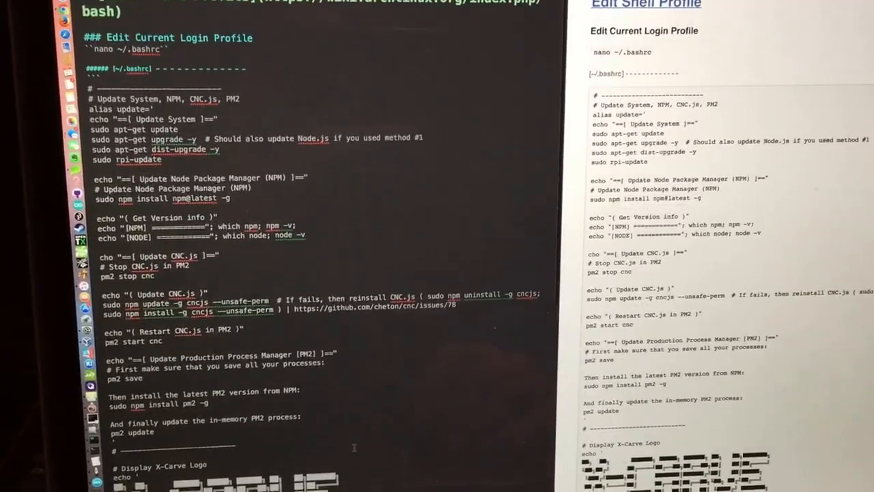
scroll(307, 246, down, 10)
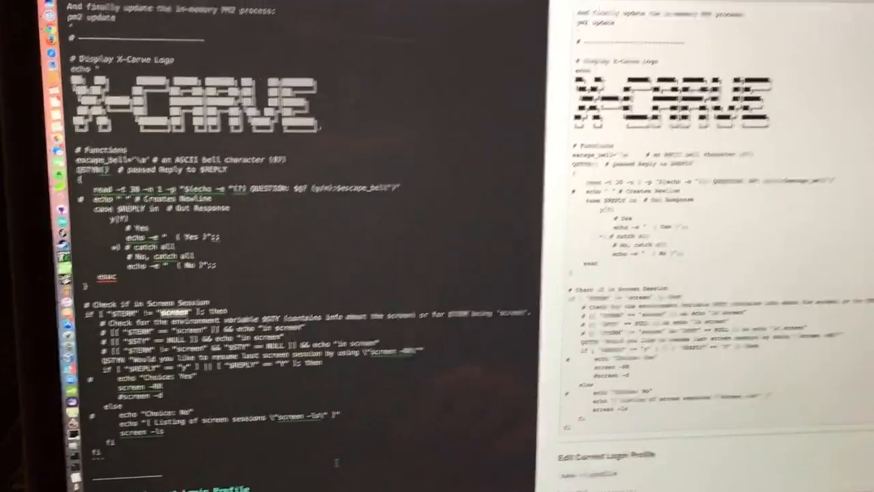